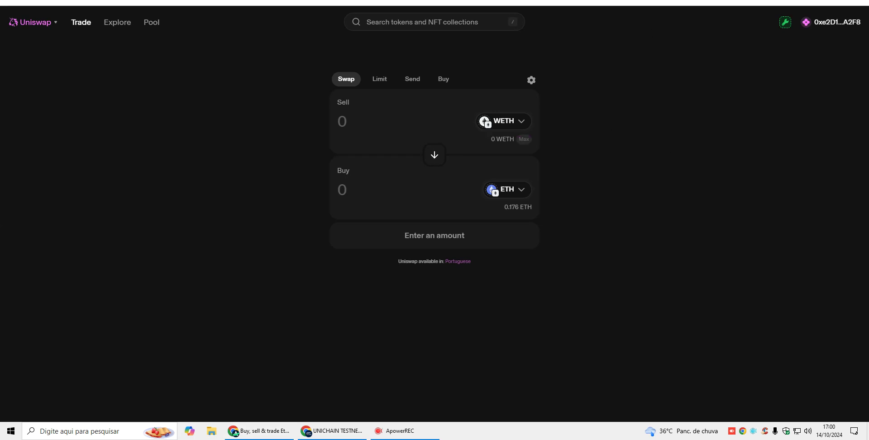
Switch to the thirdweb Explore page and open the deployment form of the popular Token (ERC20) contract
{"action": "left_click", "coordinate": [715, 3]}
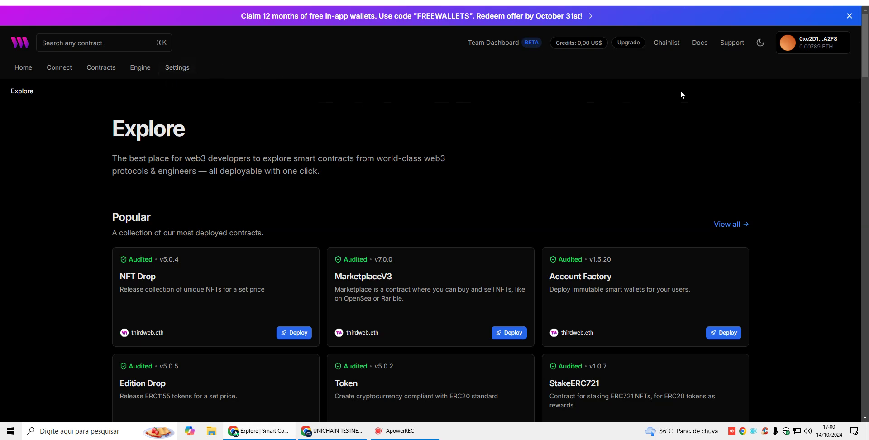
{"action": "left_click_drag", "start_coordinate": [864, 50], "coordinate": [865, 77]}
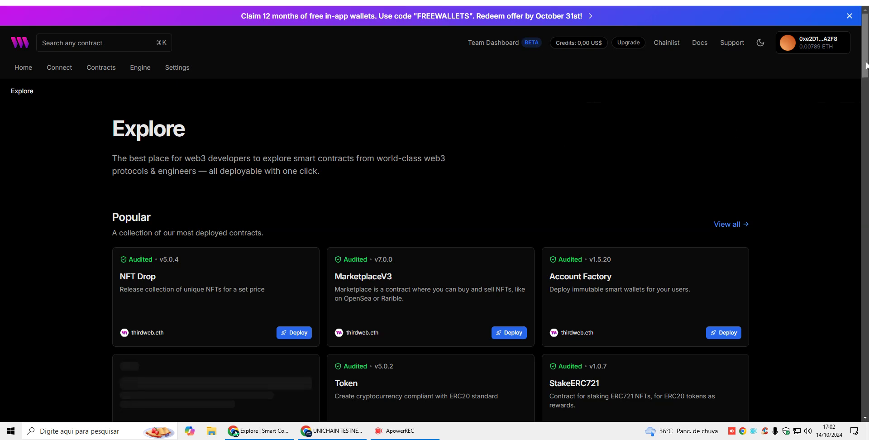
{"action": "left_click_drag", "start_coordinate": [866, 65], "coordinate": [867, 64]}
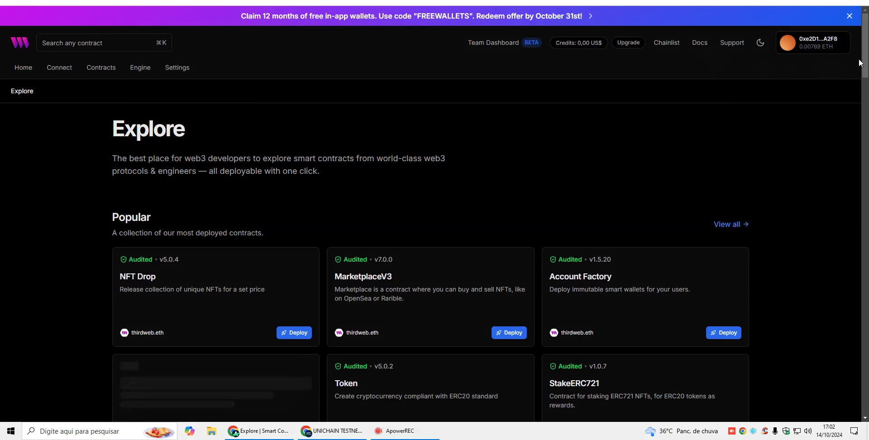
{"action": "scroll", "coordinate": [858, 64], "scroll_direction": "down", "scroll_amount": 2}
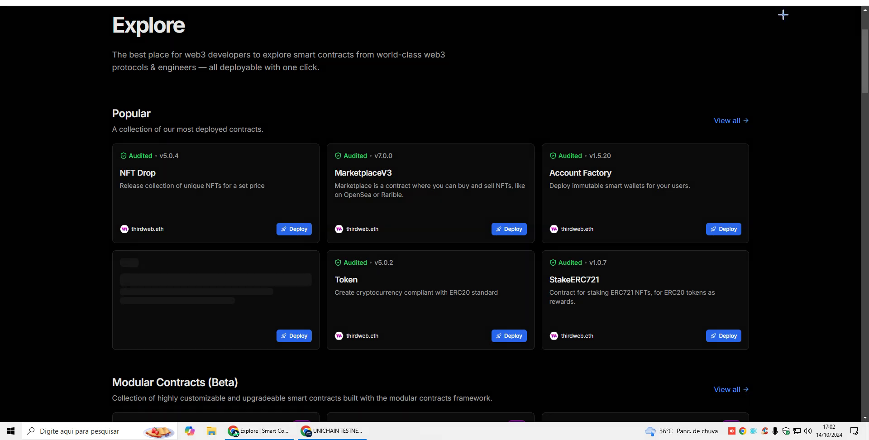
{"action": "left_click_drag", "start_coordinate": [320, 247], "coordinate": [537, 357]}
{"action": "left_click_drag", "start_coordinate": [473, 316], "coordinate": [540, 347]}
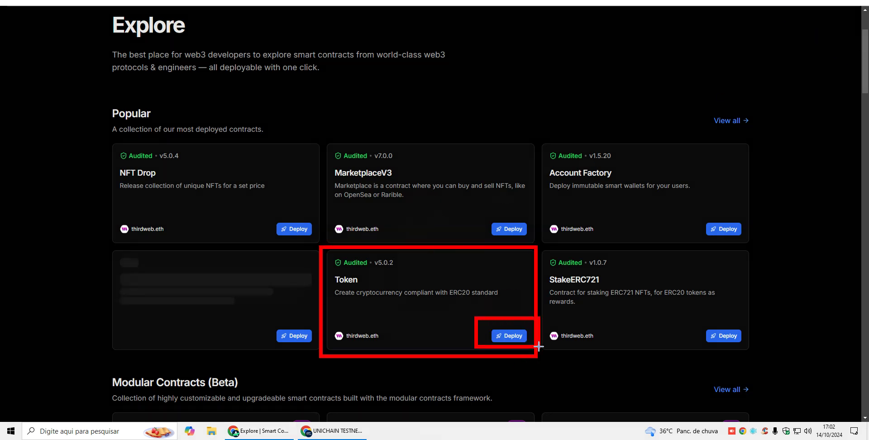
{"action": "left_click", "coordinate": [514, 336]}
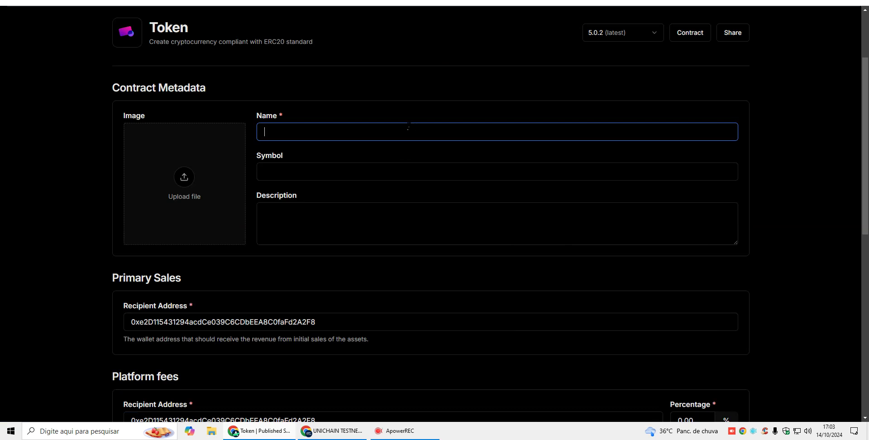
Name the token contract "teste token 12" and set its symbol to ZERO
{"action": "type", "text": "te"}
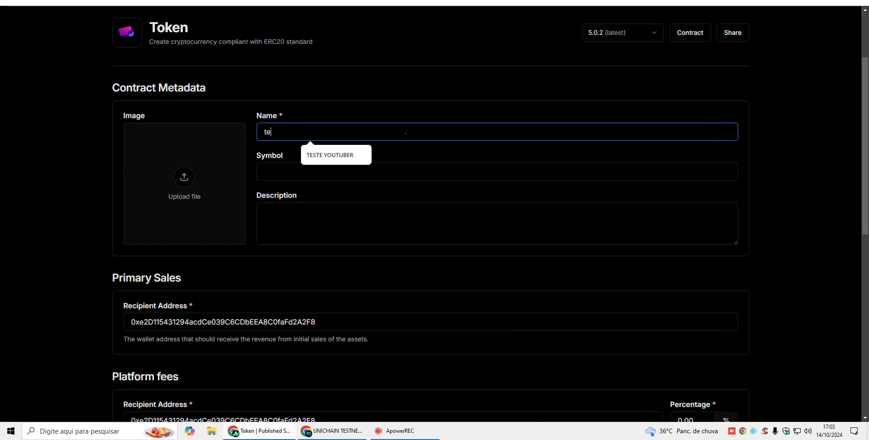
{"action": "type", "text": "ste token 12"}
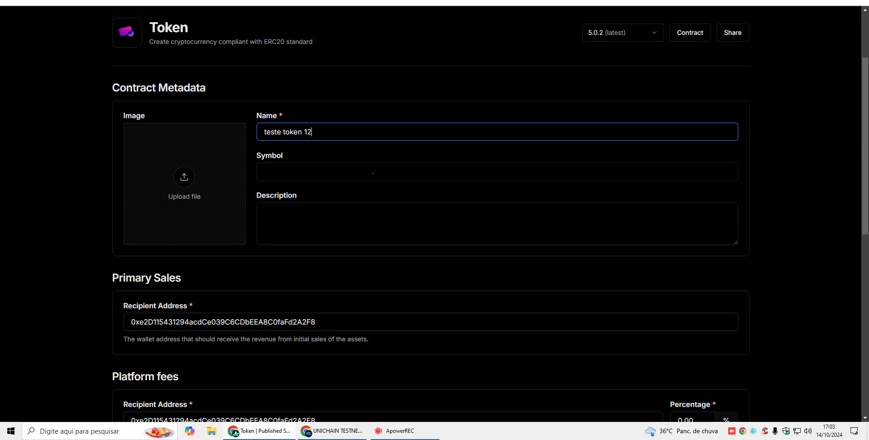
{"action": "left_click", "coordinate": [373, 173]}
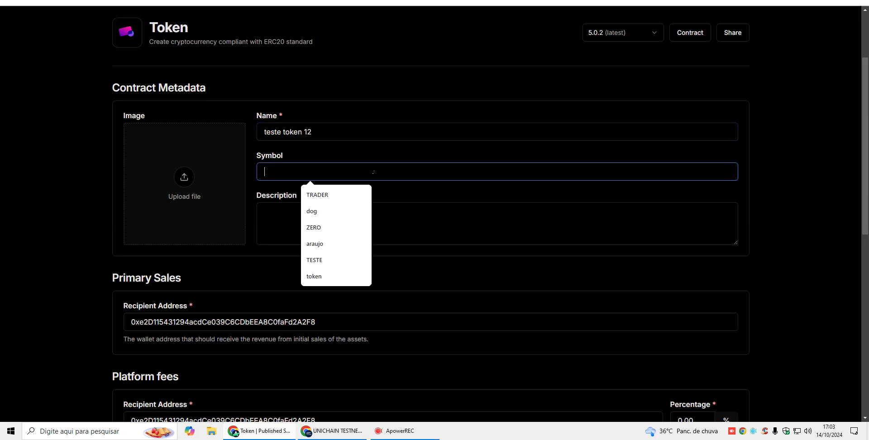
{"action": "left_click", "coordinate": [342, 227]}
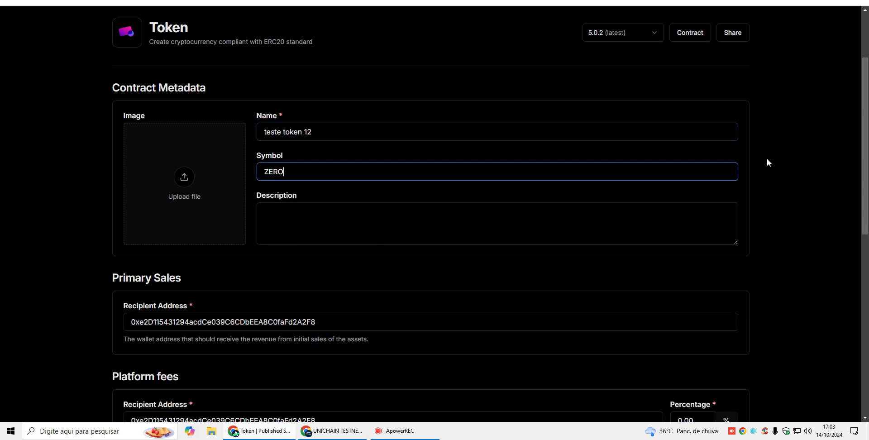
Deploy the contract on Unichain Sepolia Testnet, approving both the deployment transaction and the dashboard signature request in MetaMask
{"action": "scroll", "coordinate": [684, 321], "scroll_direction": "down", "scroll_amount": 10}
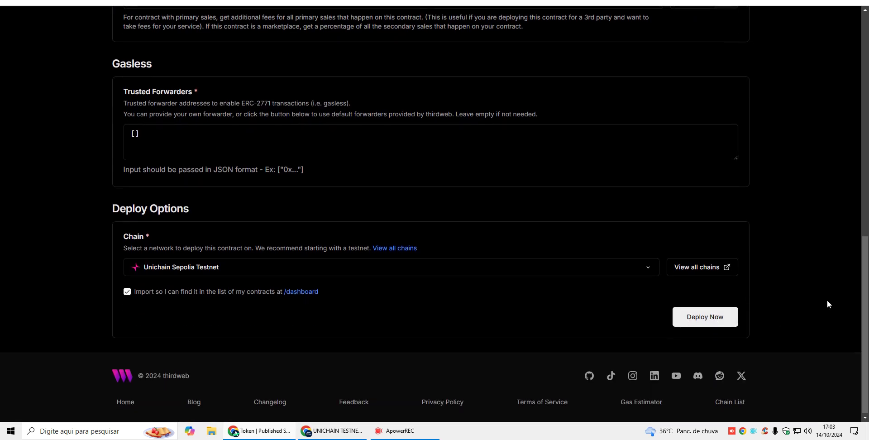
{"action": "left_click_drag", "start_coordinate": [866, 251], "coordinate": [865, 181]}
{"action": "scroll", "coordinate": [351, 155], "scroll_direction": "up", "scroll_amount": 5}
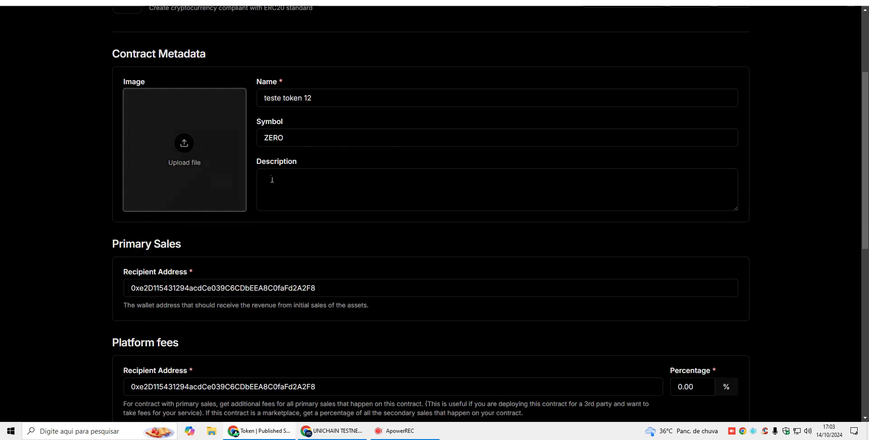
{"action": "left_click_drag", "start_coordinate": [862, 164], "coordinate": [864, 334]}
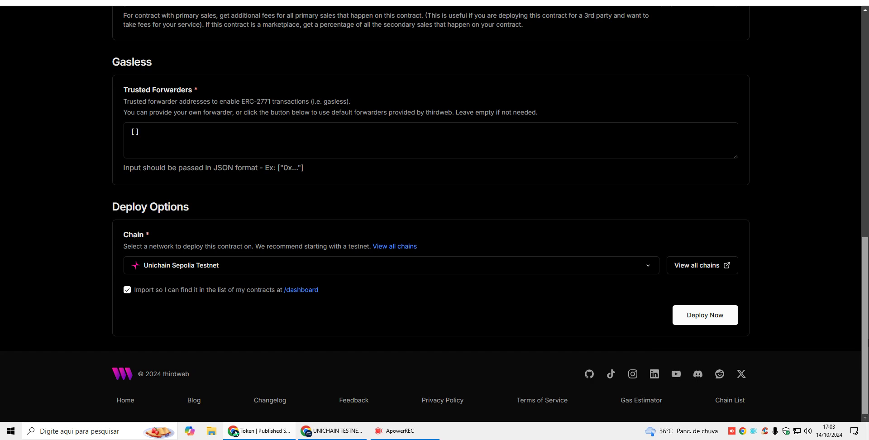
{"action": "left_click", "coordinate": [713, 312]}
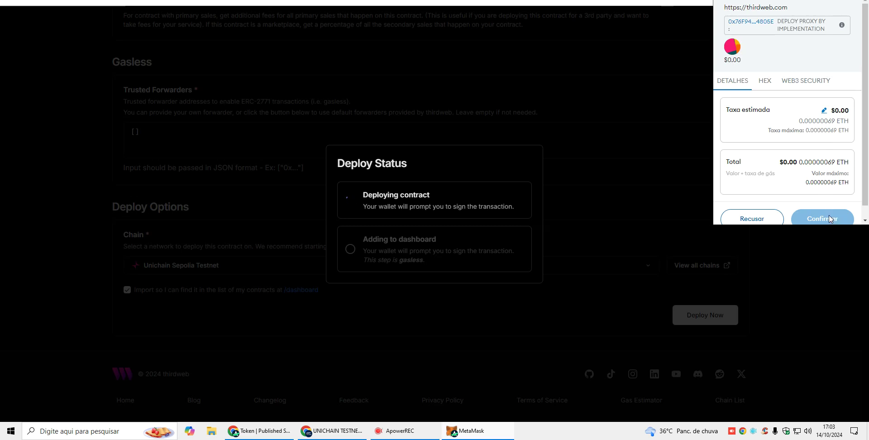
{"action": "scroll", "coordinate": [829, 217], "scroll_direction": "down", "scroll_amount": 1}
{"action": "left_click", "coordinate": [834, 210]}
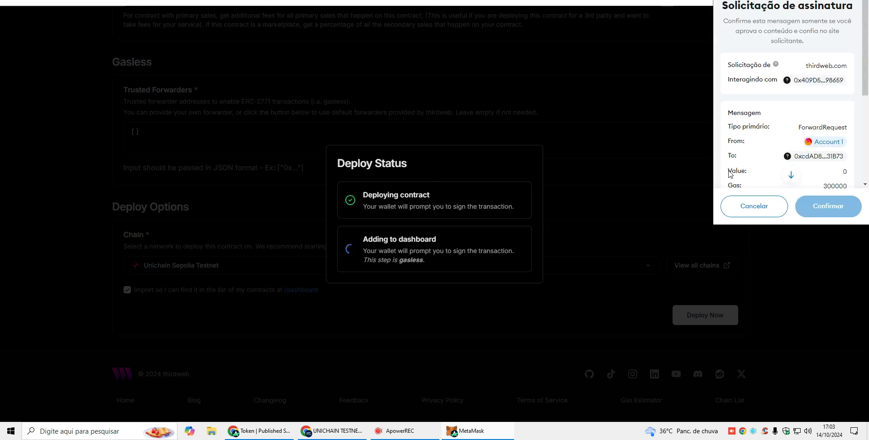
{"action": "scroll", "coordinate": [865, 111], "scroll_direction": "down", "scroll_amount": 4}
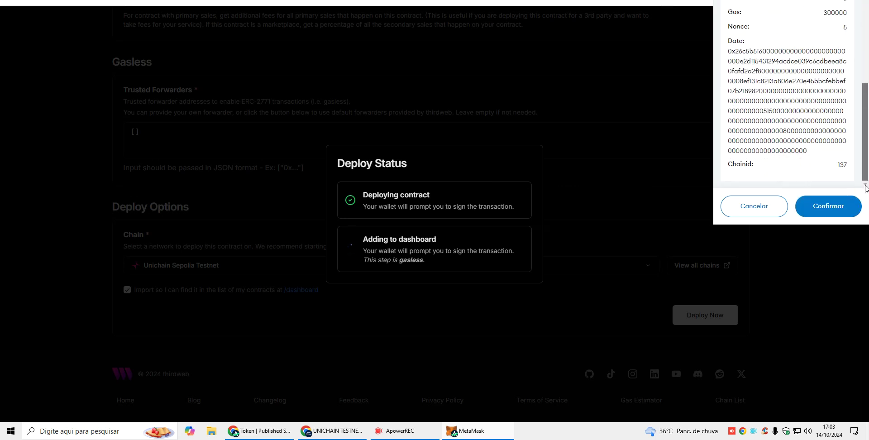
{"action": "left_click", "coordinate": [835, 205]}
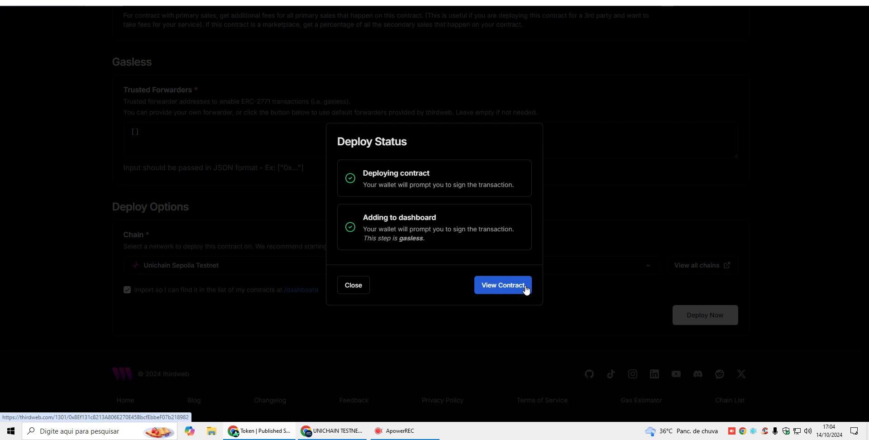
Open the deployed contract's page and copy its contract address
{"action": "left_click", "coordinate": [510, 288]}
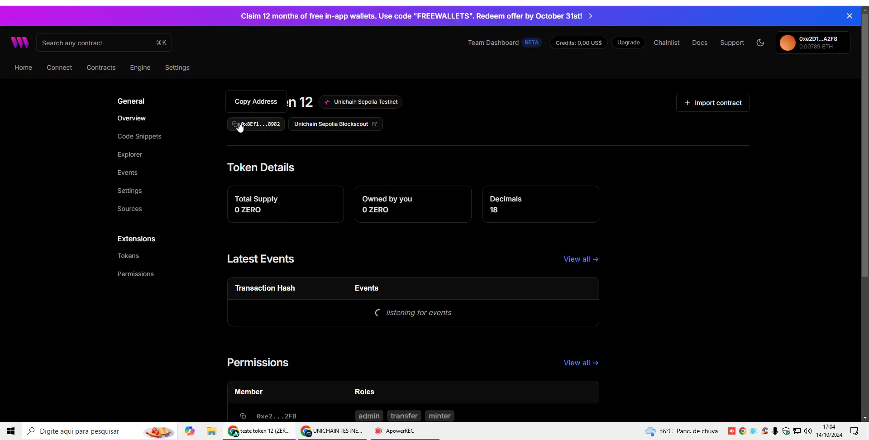
{"action": "left_click", "coordinate": [240, 123]}
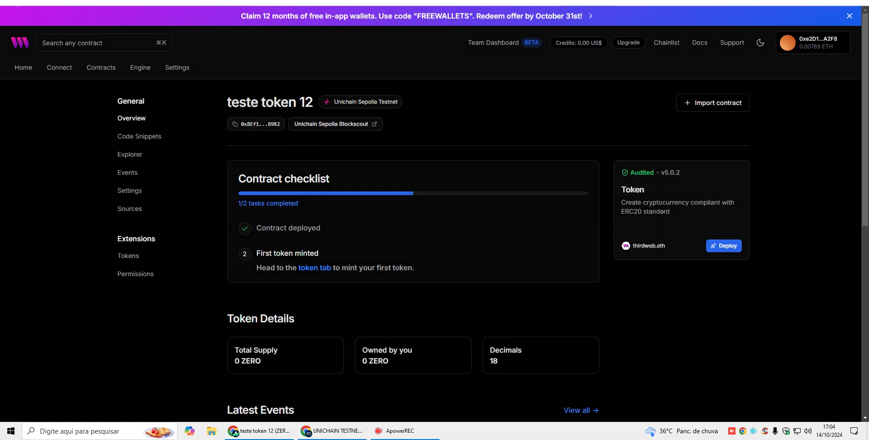
{"action": "left_click_drag", "start_coordinate": [217, 103], "coordinate": [285, 136]}
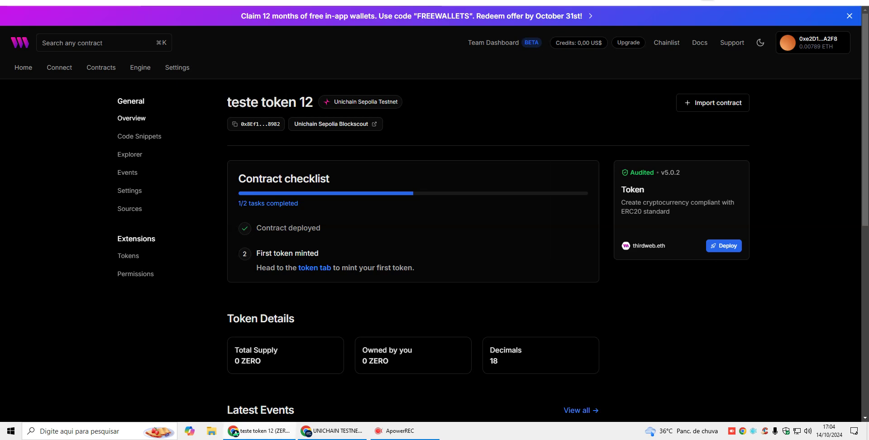
Import the ZERO token into the MetaMask wallet using the copied contract address, and close the wallet
{"action": "key", "text": "alt+shift+m"}
{"action": "left_click", "coordinate": [585, 135]}
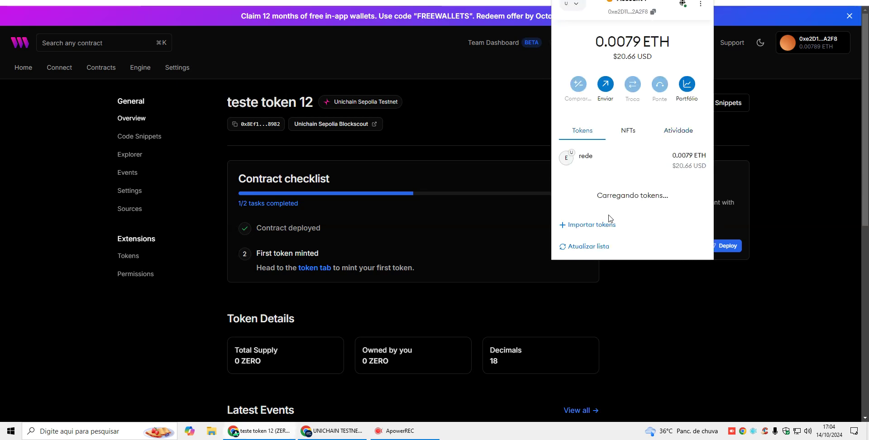
{"action": "scroll", "coordinate": [607, 204], "scroll_direction": "down", "scroll_amount": 1}
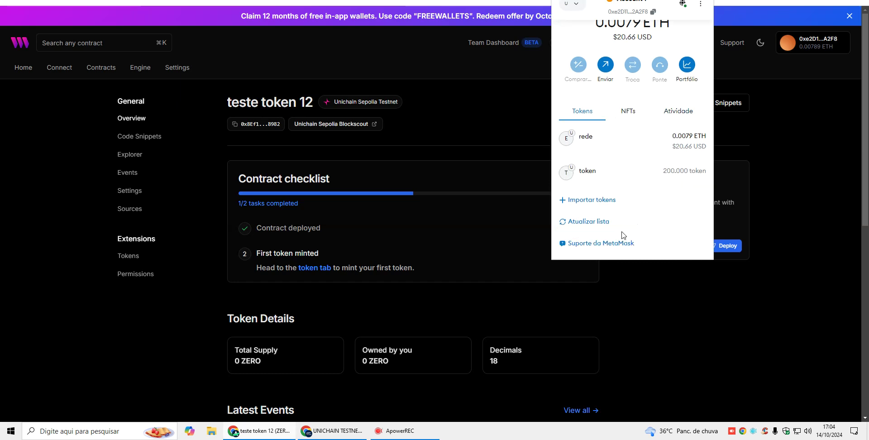
{"action": "left_click", "coordinate": [587, 200]}
{"action": "right_click", "coordinate": [620, 164]}
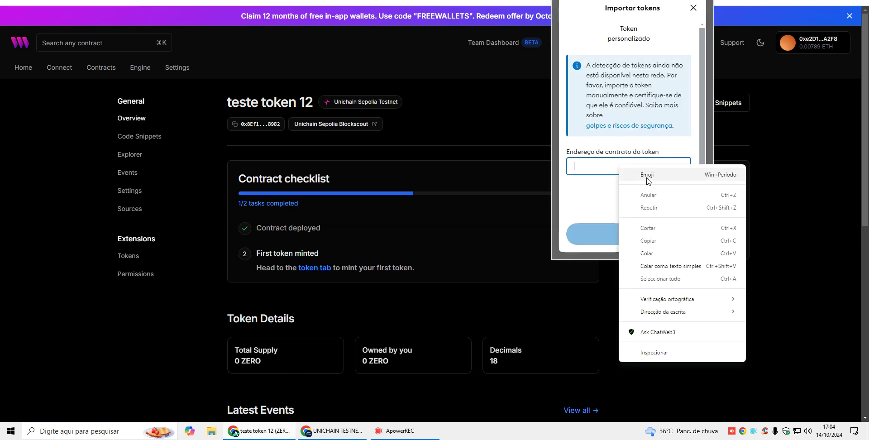
{"action": "left_click", "coordinate": [660, 196]}
{"action": "left_click", "coordinate": [632, 236]}
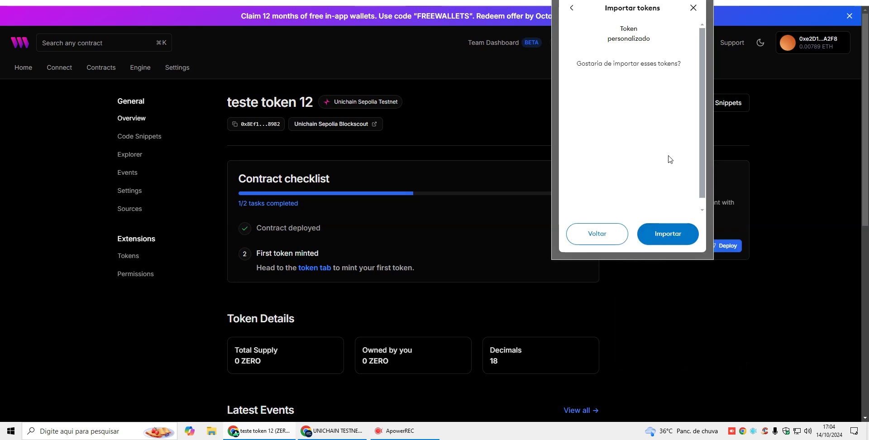
{"action": "left_click", "coordinate": [572, 10]}
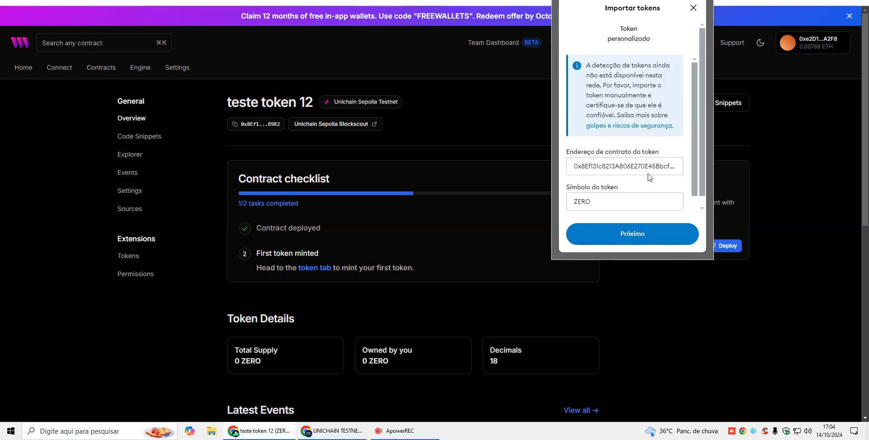
{"action": "scroll", "coordinate": [696, 176], "scroll_direction": "down", "scroll_amount": 2}
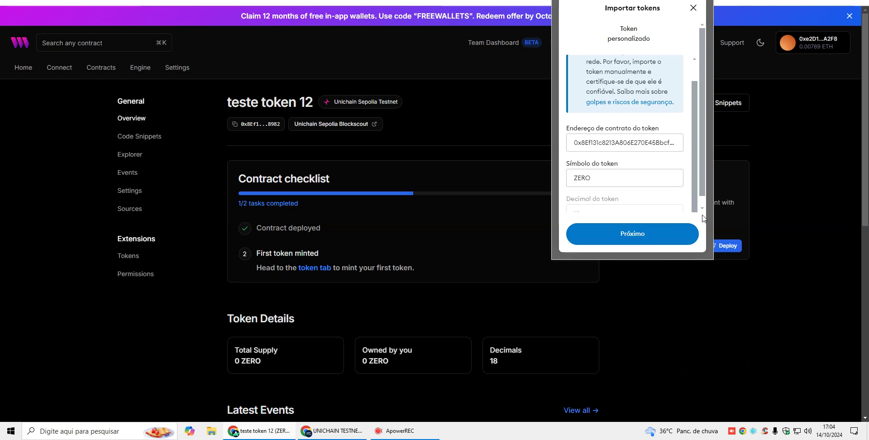
{"action": "left_click", "coordinate": [646, 235]}
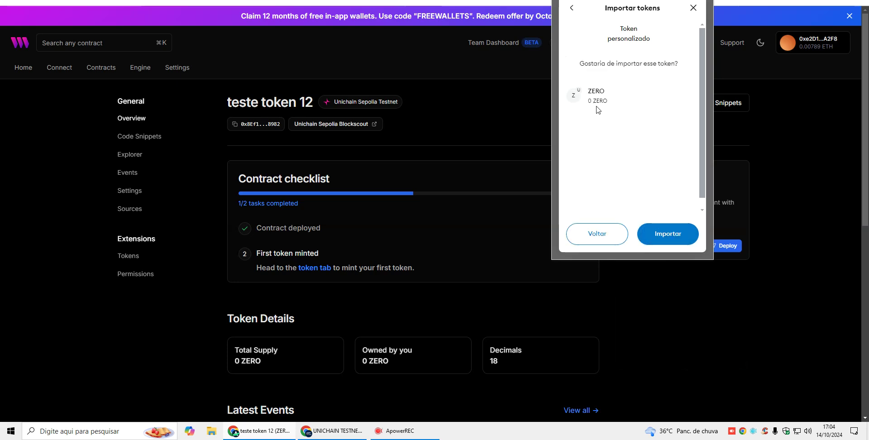
{"action": "left_click", "coordinate": [664, 234]}
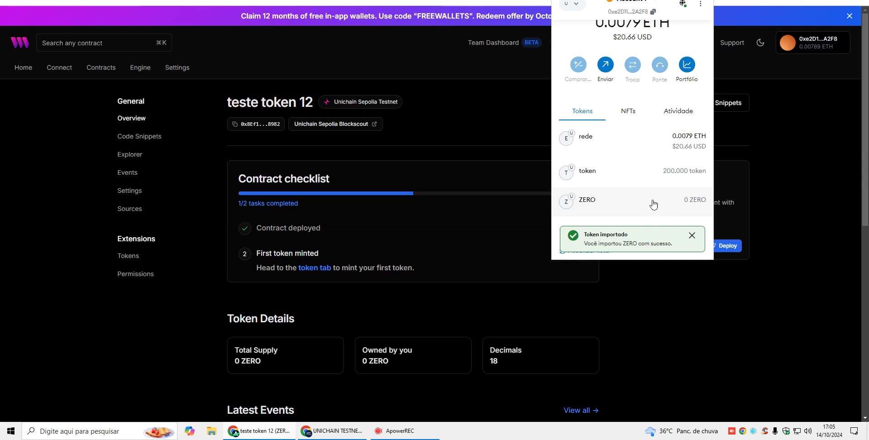
{"action": "left_click", "coordinate": [515, 108]}
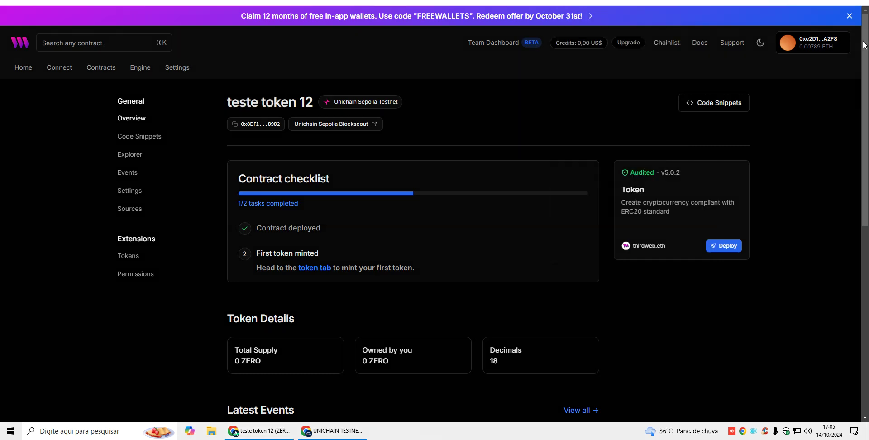
Go from the contract checklist's first-mint task to the contract's token page
{"action": "left_click_drag", "start_coordinate": [232, 243], "coordinate": [458, 284]}
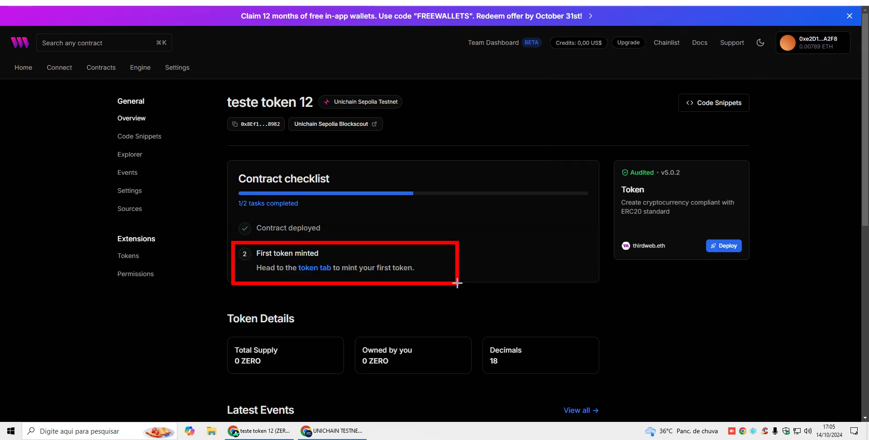
{"action": "left_click_drag", "start_coordinate": [288, 257], "coordinate": [342, 277]}
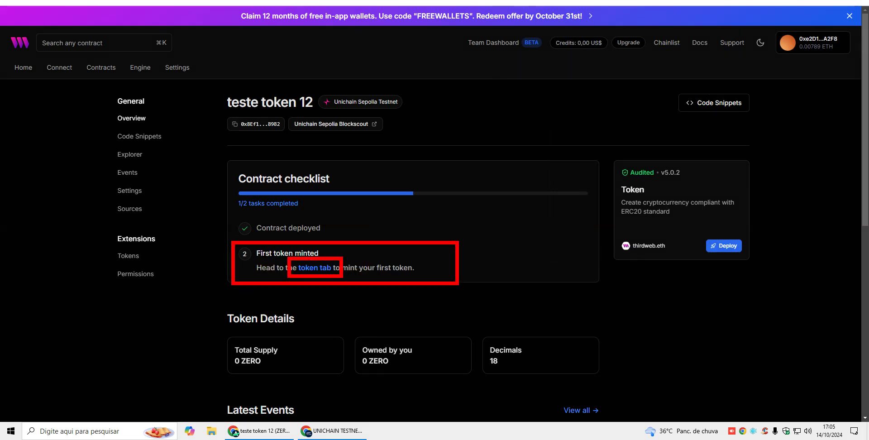
{"action": "key", "text": "Escape"}
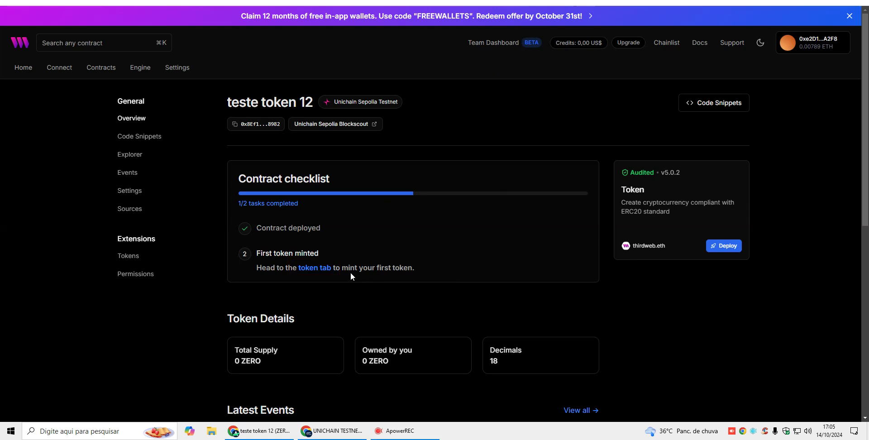
{"action": "left_click", "coordinate": [320, 268]}
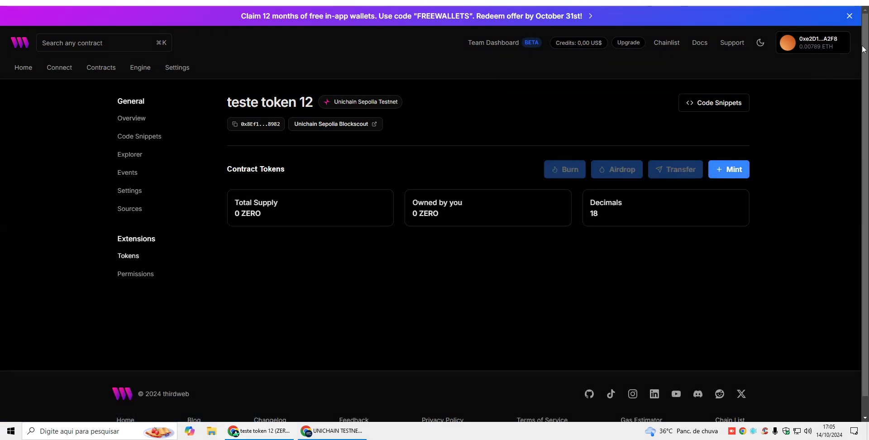
Start minting additional tokens for the contract and set the additional supply to 600000
{"action": "left_click_drag", "start_coordinate": [688, 140], "coordinate": [789, 196]}
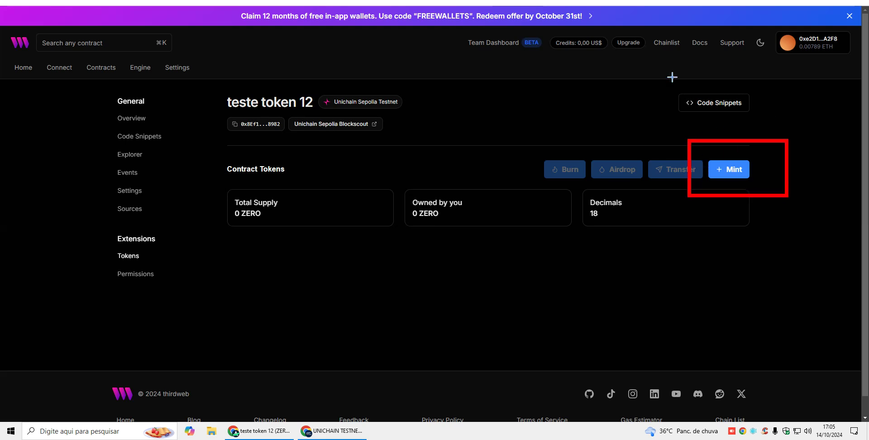
{"action": "left_click", "coordinate": [727, 167]}
{"action": "left_click", "coordinate": [745, 67]}
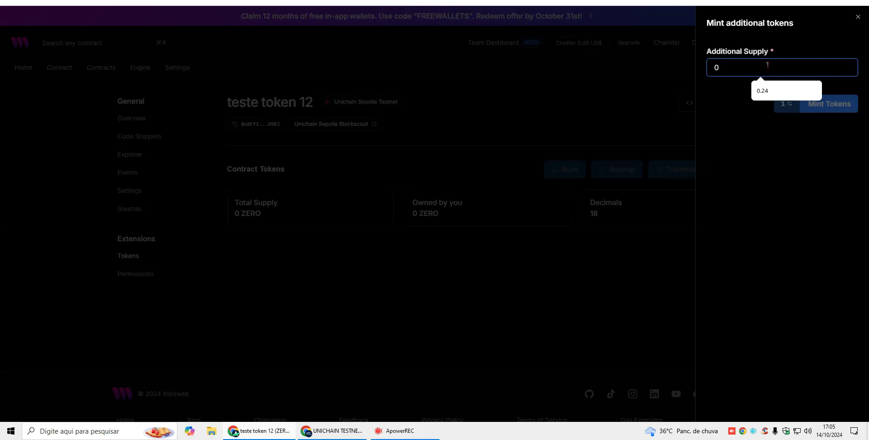
{"action": "type", "text": "50000"}
{"action": "key", "text": "BackSpace"}
{"action": "key", "text": "BackSpace"}
{"action": "key", "text": "BackSpace"}
{"action": "key", "text": "BackSpace"}
{"action": "key", "text": "BackSpace"}
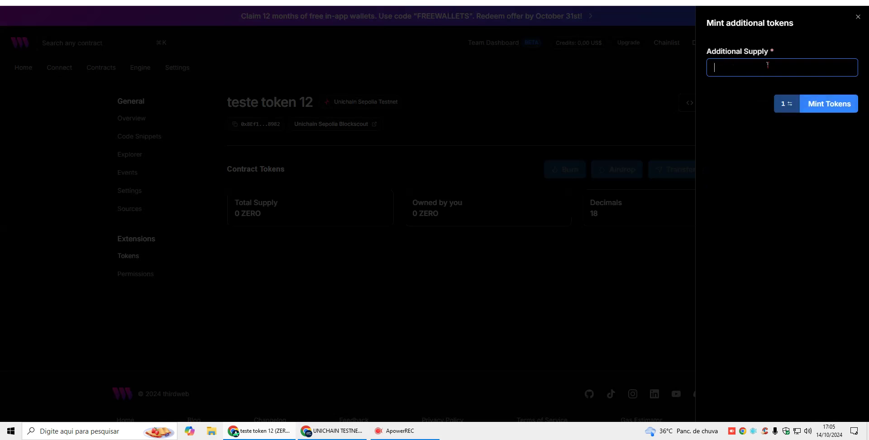
{"action": "type", "text": "600000"}
Submit the token mint and confirm its transaction in MetaMask
{"action": "left_click", "coordinate": [813, 107]}
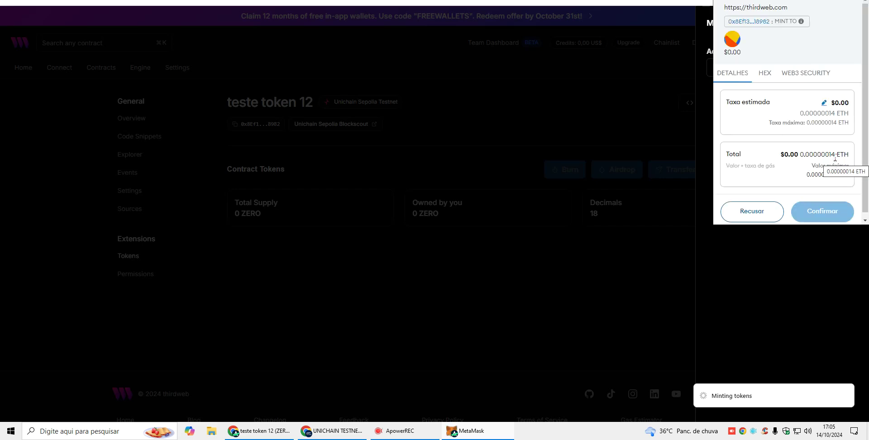
{"action": "scroll", "coordinate": [865, 171], "scroll_direction": "down", "scroll_amount": 1}
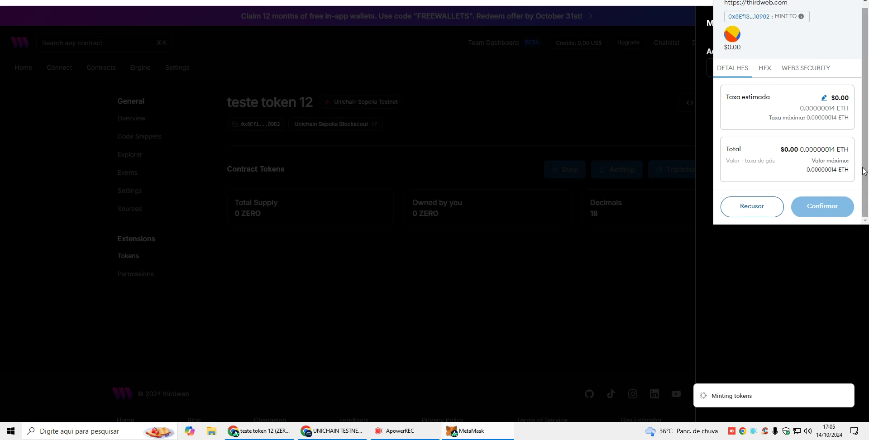
{"action": "left_click", "coordinate": [823, 206]}
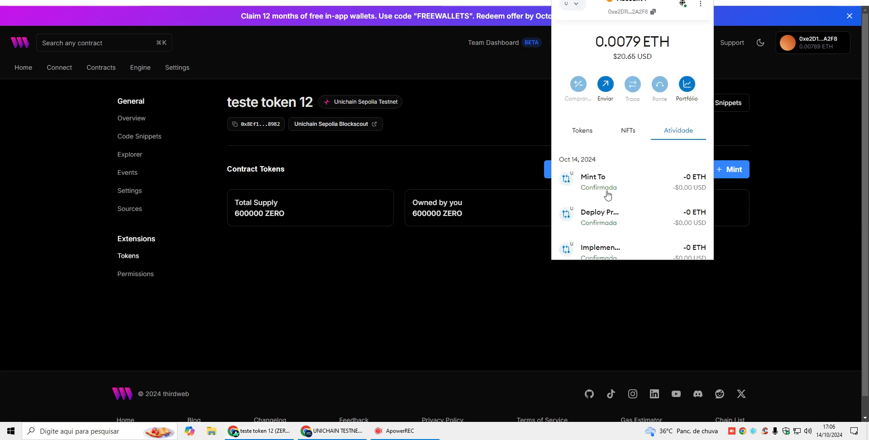
Check the ZERO token's balance in the MetaMask token list and close the wallet
{"action": "left_click", "coordinate": [584, 136]}
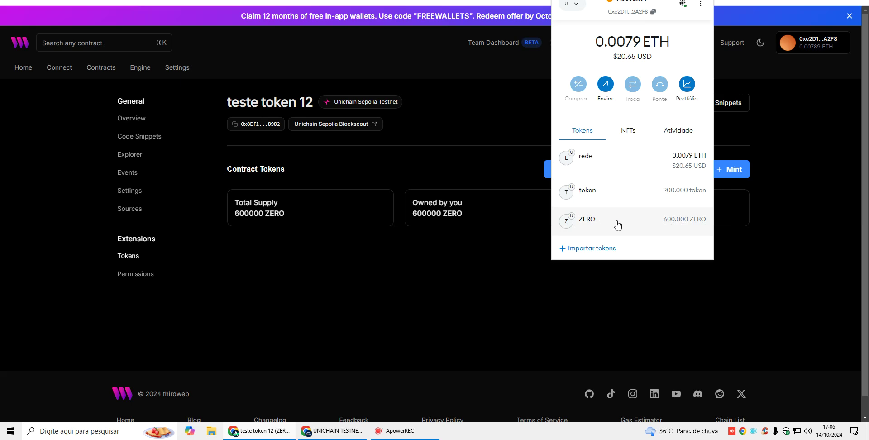
{"action": "left_click", "coordinate": [446, 133]}
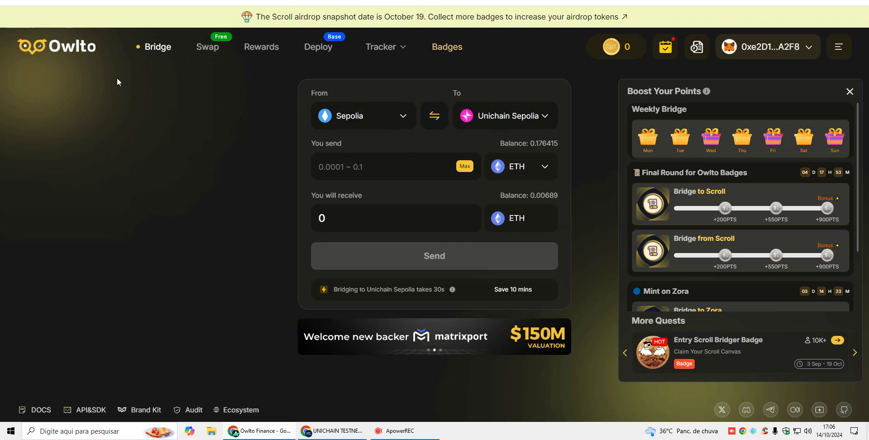
Revisit the open Owlto and Uniswap pages, then highlight the US$ 1.200 and US$ 120.000 airdrop earnings in the InfoMoney article
{"action": "key", "text": "ctrl+Tab"}
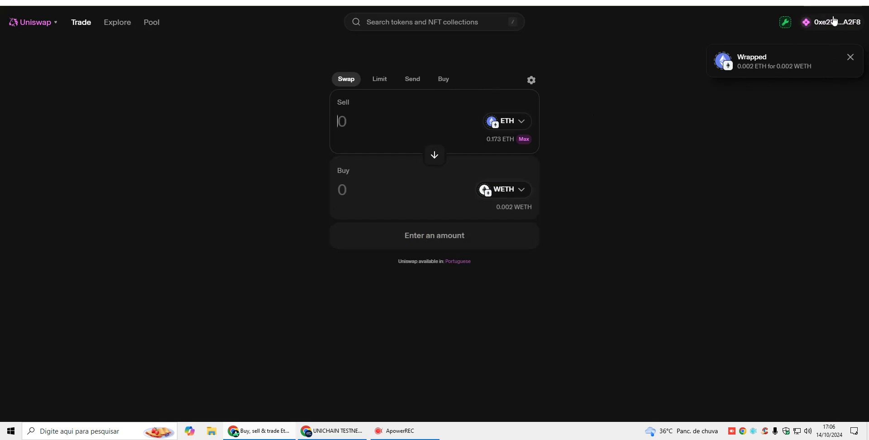
{"action": "key", "text": "ctrl+Tab"}
{"action": "key", "text": "ctrl+Tab"}
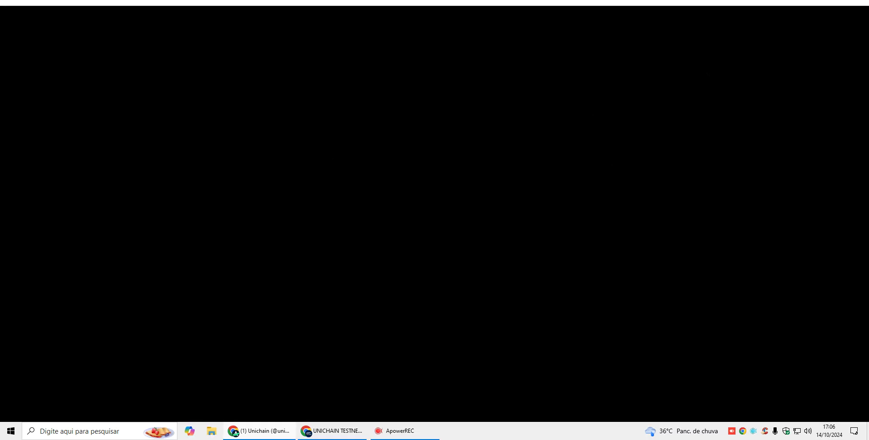
{"action": "left_click_drag", "start_coordinate": [520, 278], "coordinate": [514, 249]}
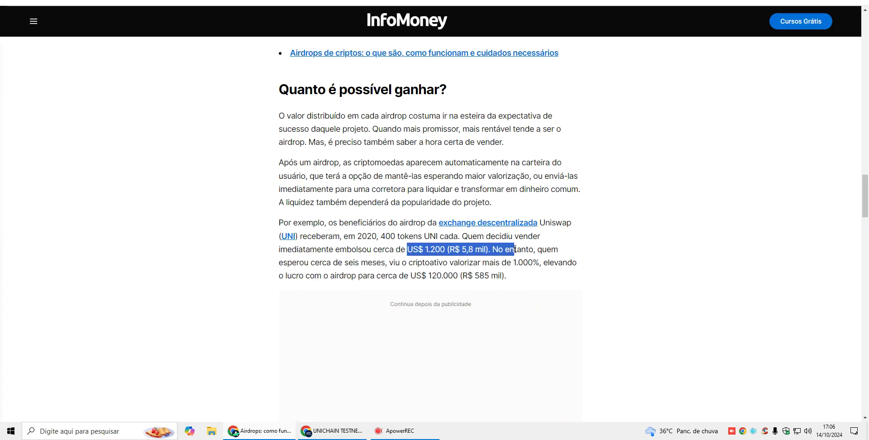
{"action": "left_click", "coordinate": [505, 250]}
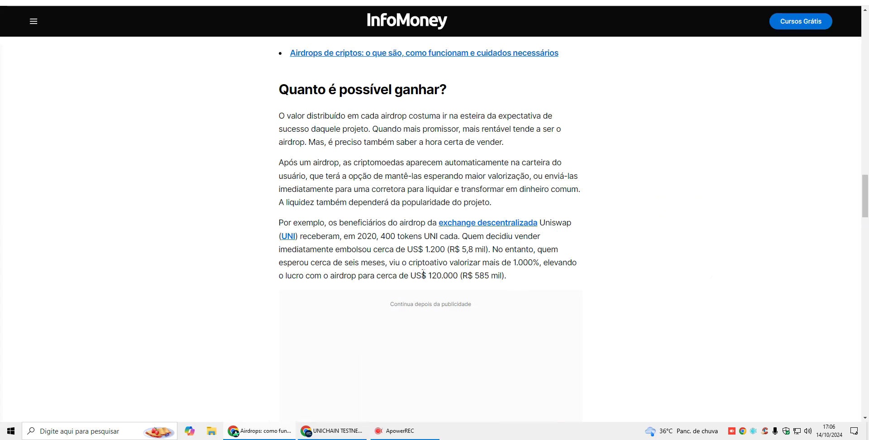
{"action": "left_click_drag", "start_coordinate": [423, 274], "coordinate": [547, 277]}
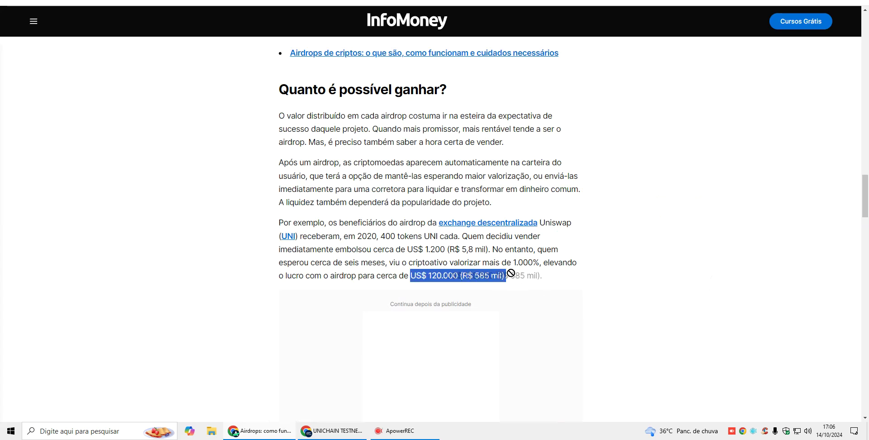
Switch to Unichain's X profile and look over its posts
{"action": "key", "text": "ctrl+Tab"}
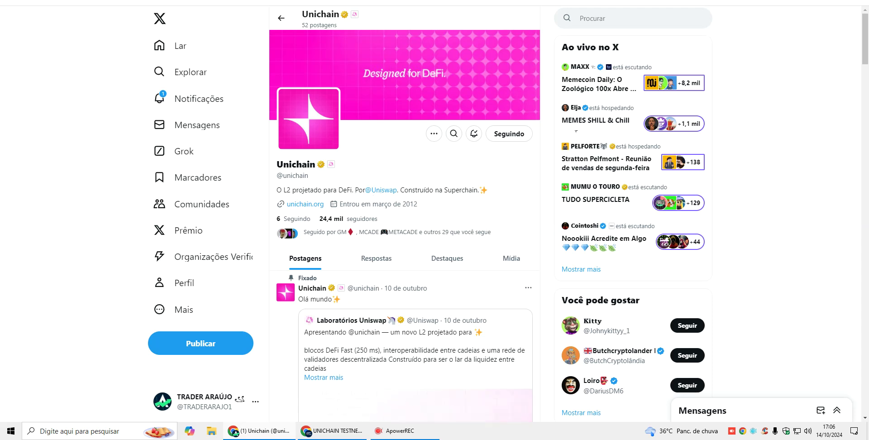
{"action": "scroll", "coordinate": [860, 55], "scroll_direction": "down", "scroll_amount": 4}
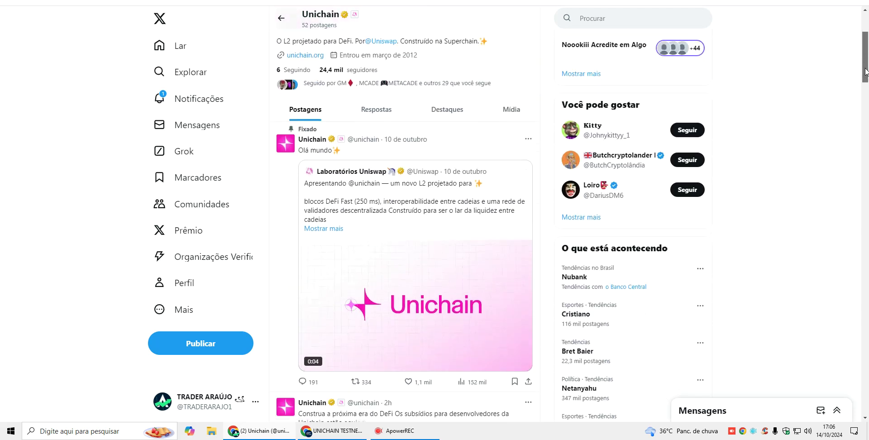
{"action": "left_click_drag", "start_coordinate": [865, 86], "coordinate": [868, 50]}
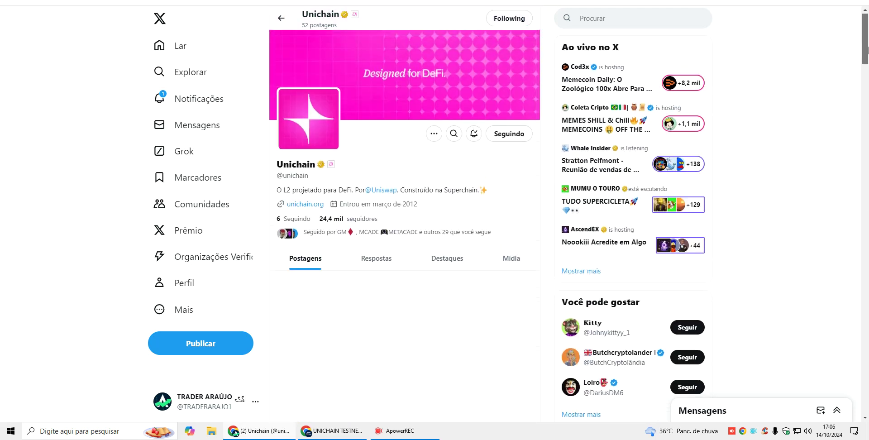